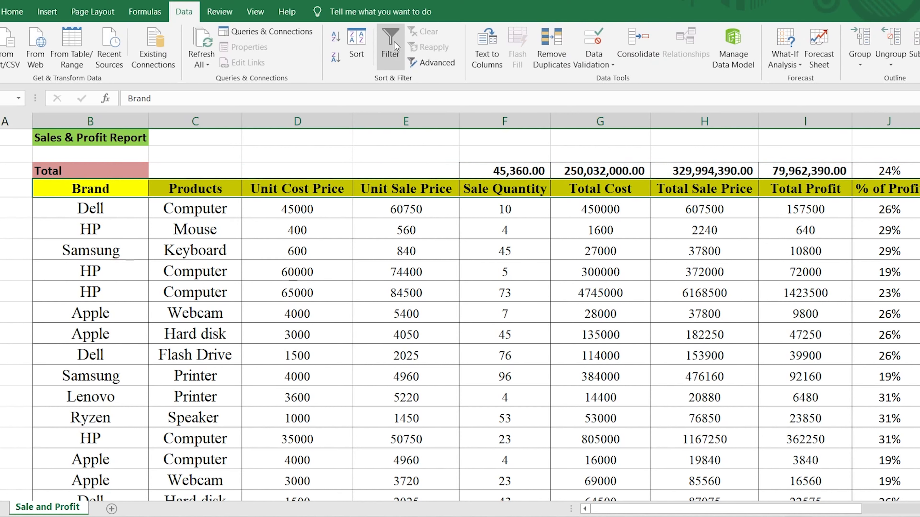
# Step: Filter the Brand column to show only Apple
pyautogui.click(192, 253)
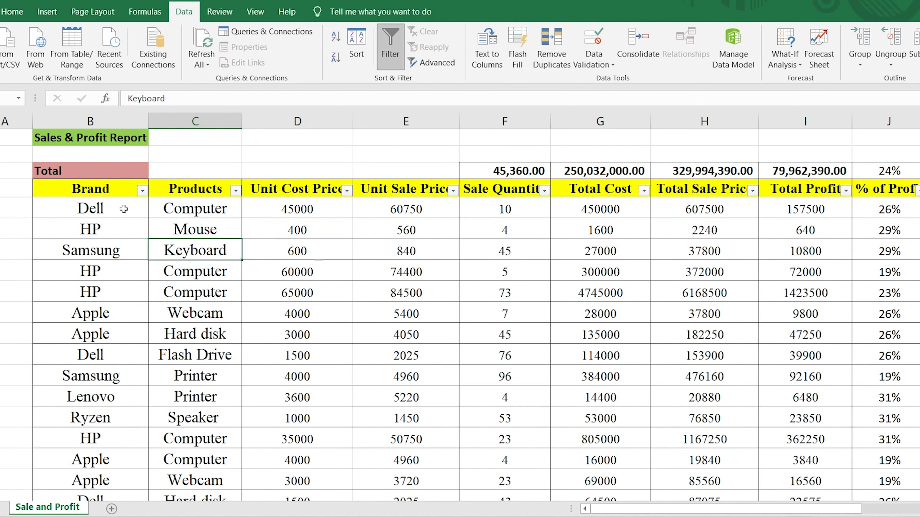
pyautogui.click(142, 190)
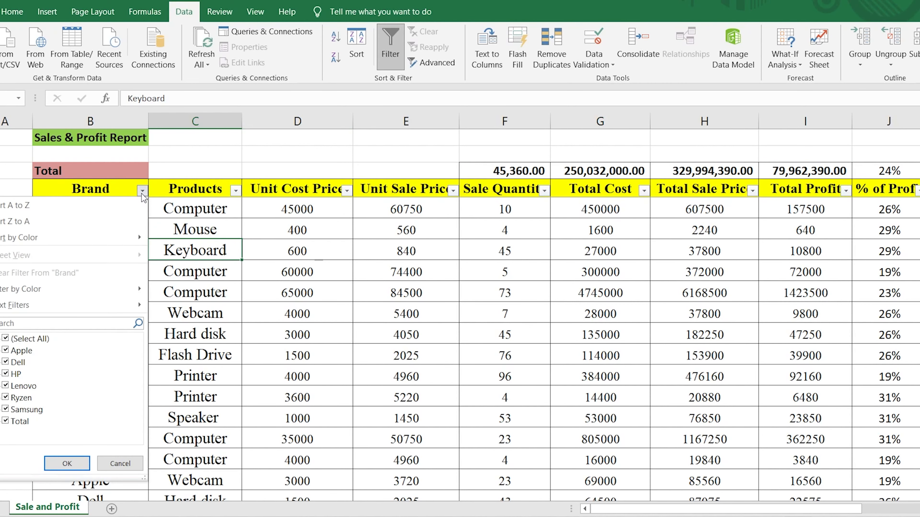
pyautogui.click(31, 339)
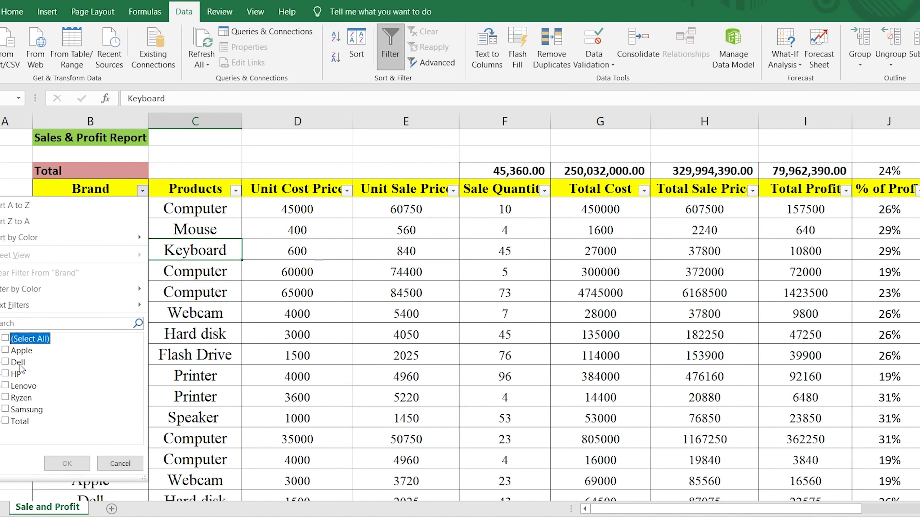
pyautogui.click(20, 352)
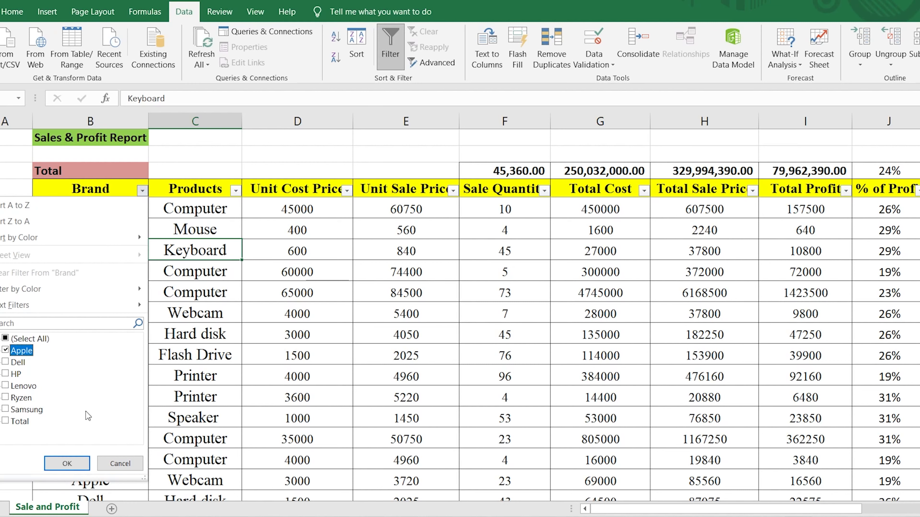
pyautogui.click(77, 468)
# Step: Examine the filtered Apple rows, their Sale Quantity values and the totals above the headers
pyautogui.scroll(-15, 534, 276)
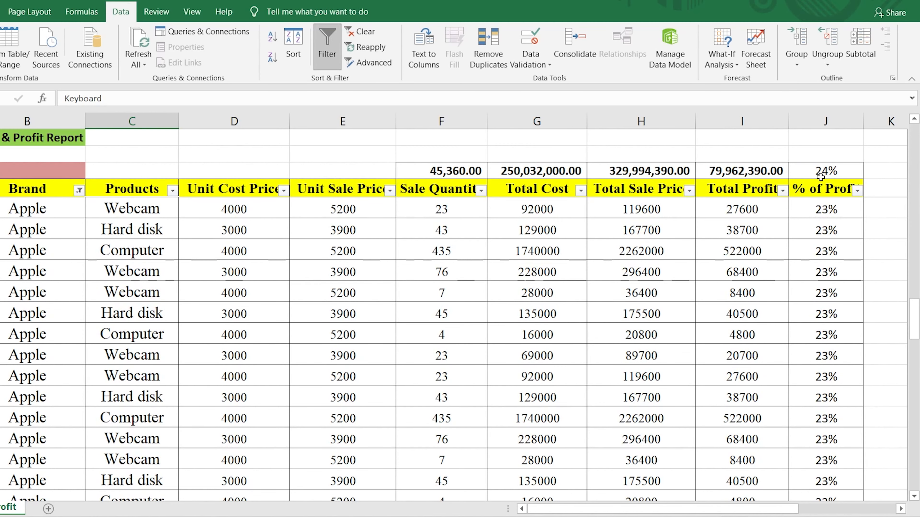
pyautogui.scroll(-1, 261, 343)
pyautogui.scroll(10, 269, 330)
pyautogui.scroll(5, 299, 325)
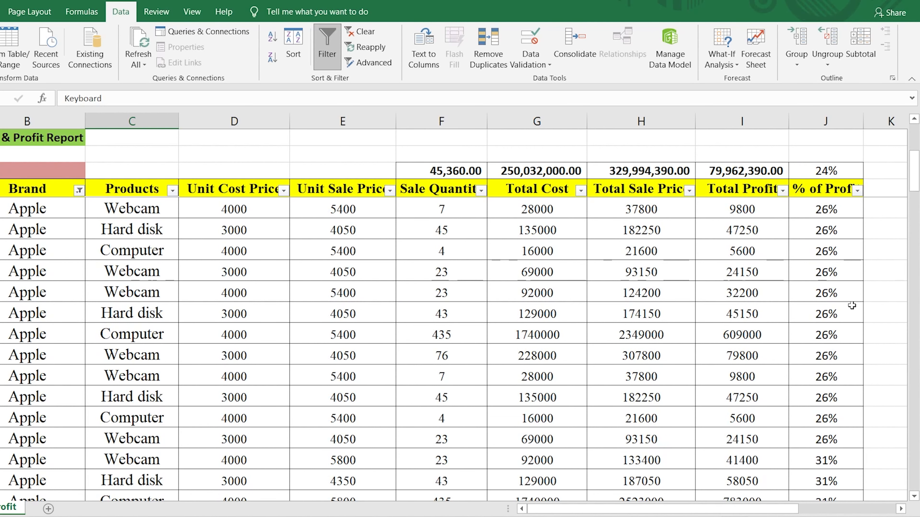
pyautogui.moveTo(916, 196); pyautogui.dragTo(915, 170)
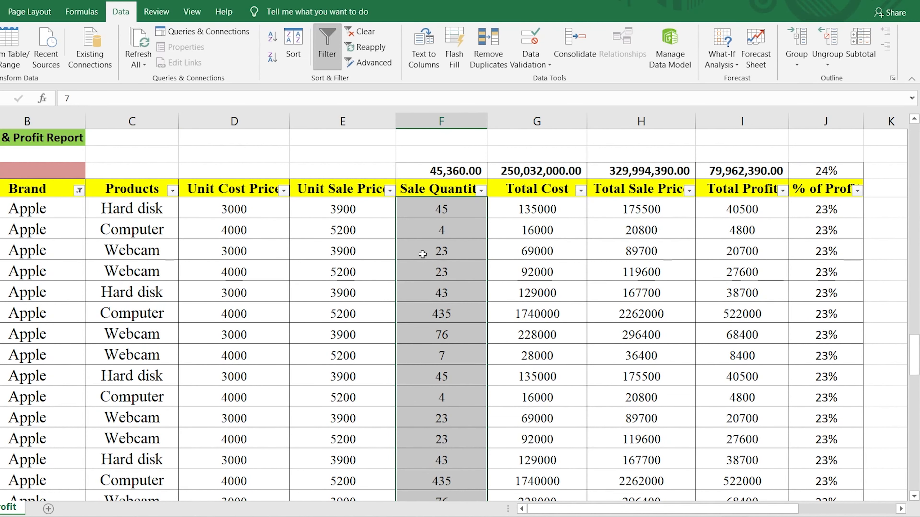
pyautogui.scroll(10, 423, 255)
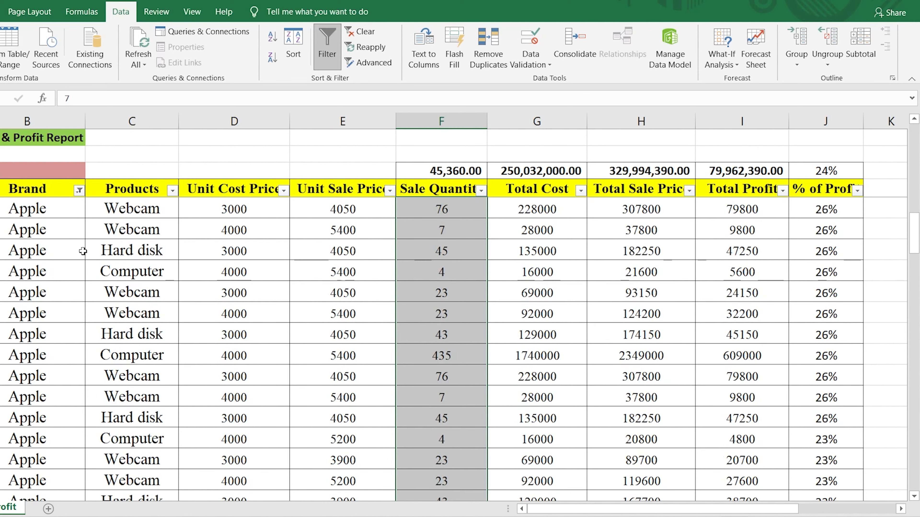
pyautogui.scroll(10, 83, 252)
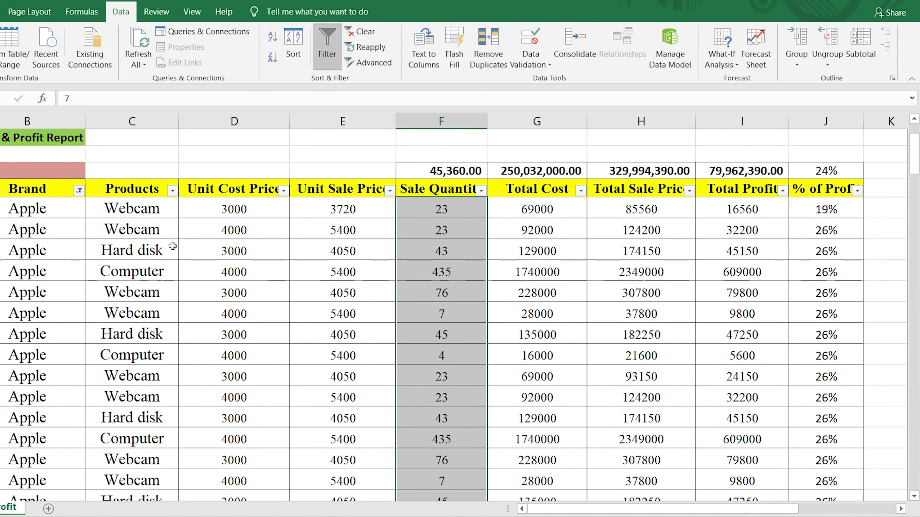
pyautogui.scroll(1, 172, 246)
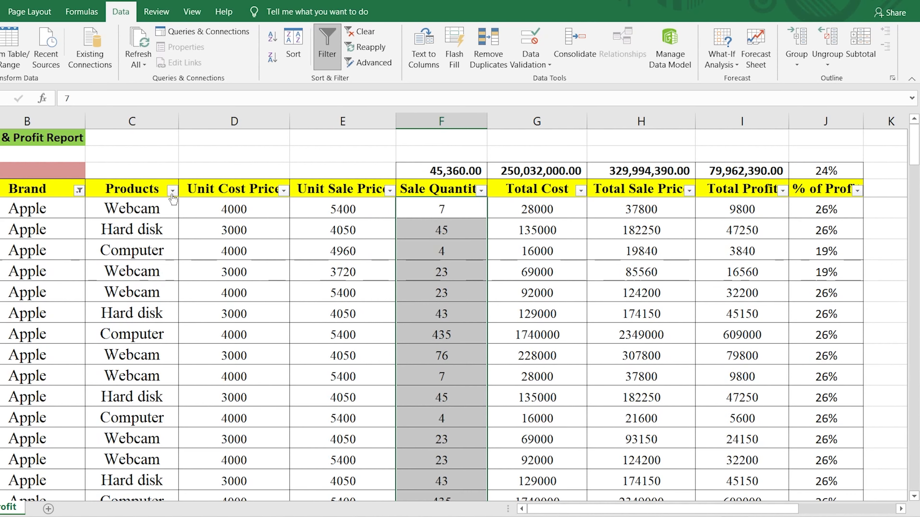
# Step: Filter the Products column to show only Webcam
pyautogui.click(173, 191)
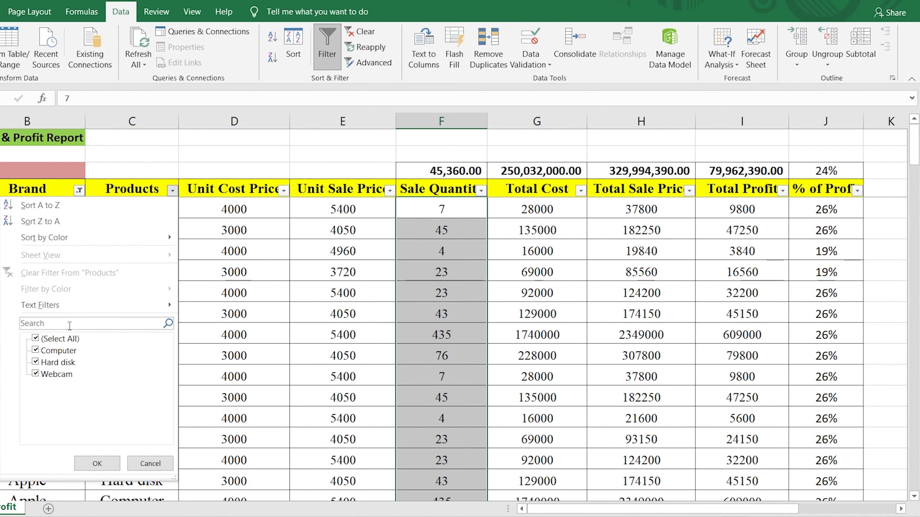
pyautogui.click(68, 344)
pyautogui.click(68, 375)
pyautogui.click(97, 464)
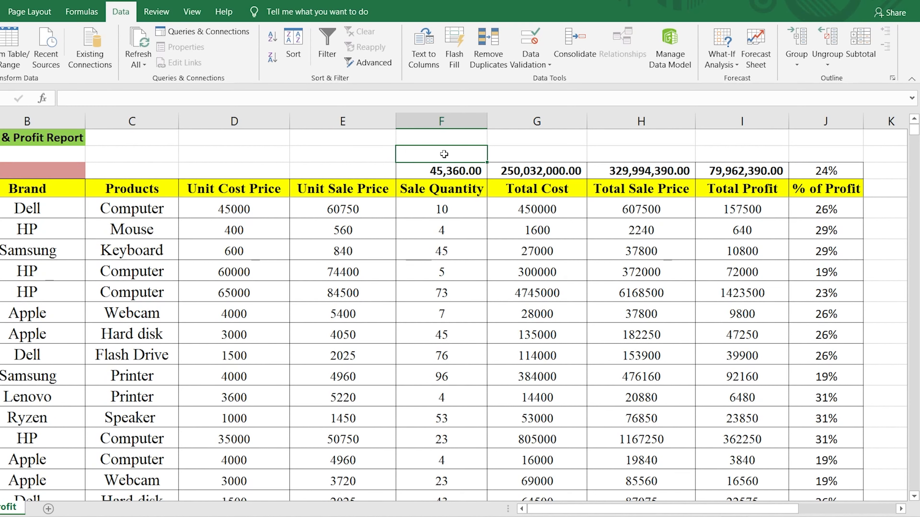
# Step: Enter the formula =SUBTOTAL(9,F5:F548) in cell F2, above the Sale Quantity total
pyautogui.write('=')
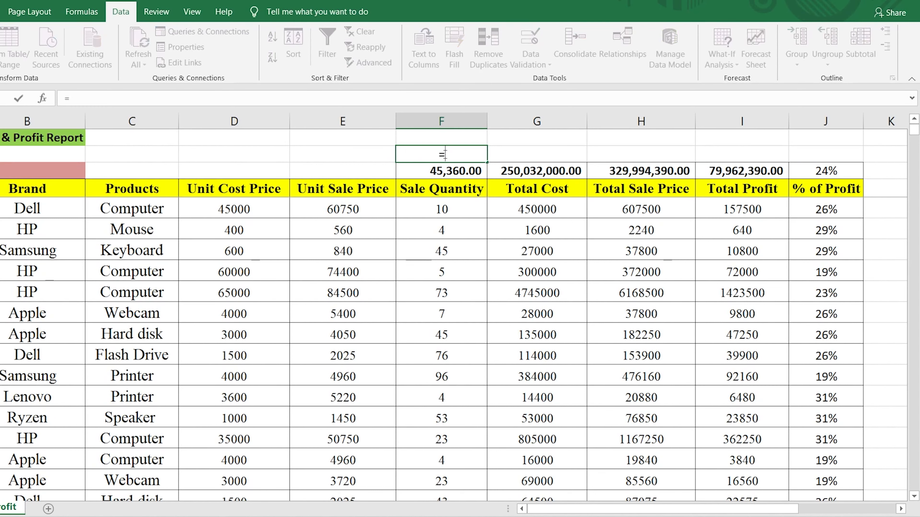
pyautogui.write('s')
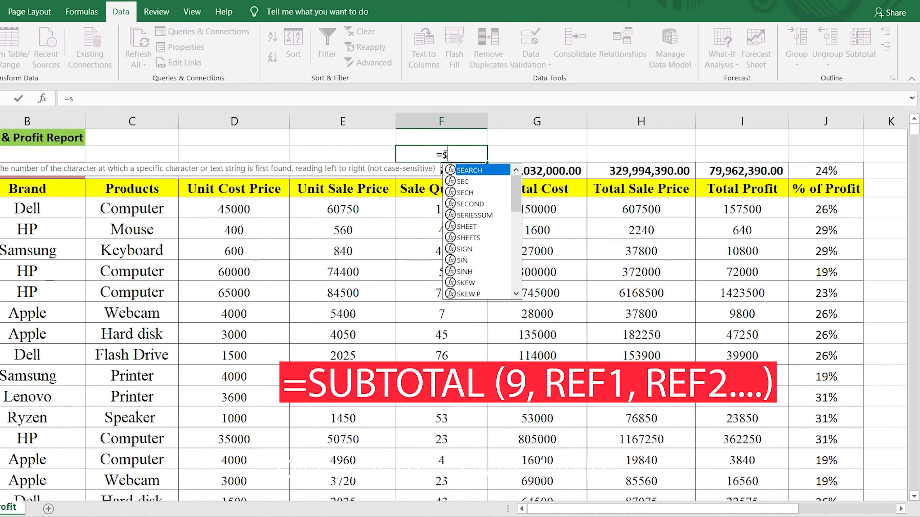
pyautogui.write('ub')
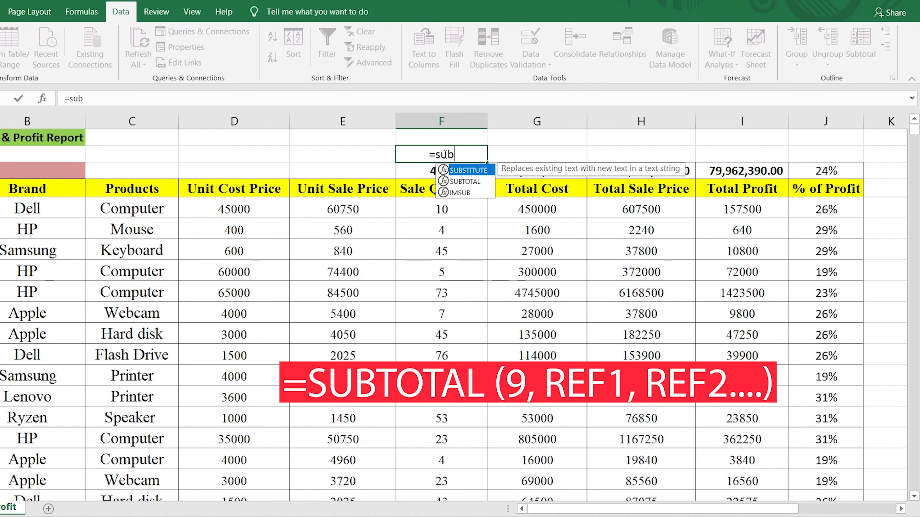
pyautogui.doubleClick(469, 181)
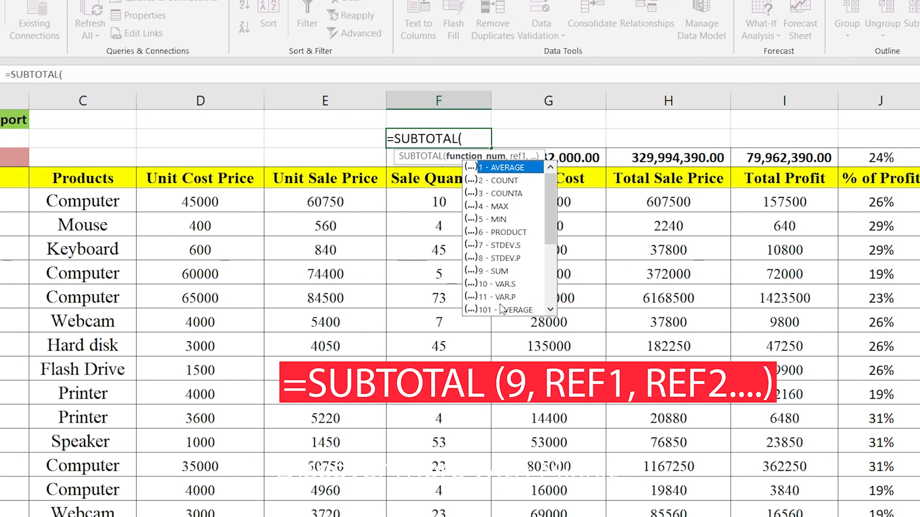
pyautogui.doubleClick(498, 271)
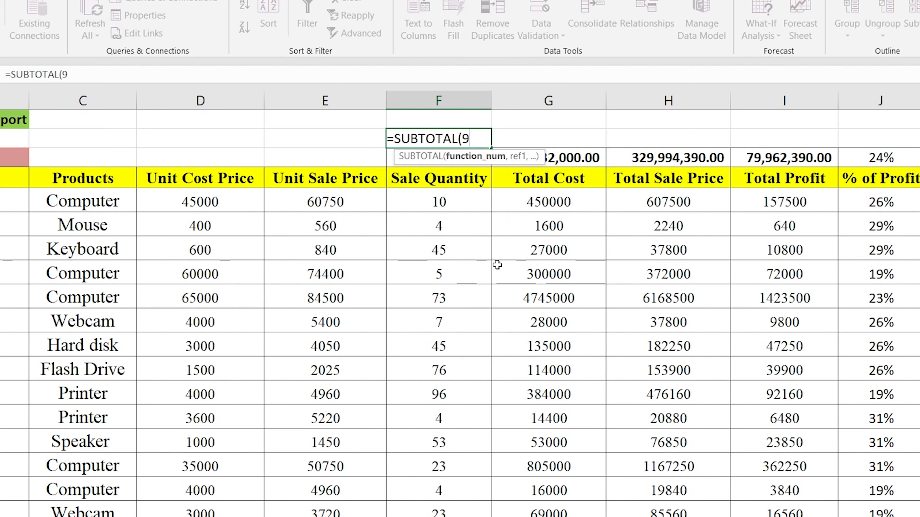
pyautogui.write(',')
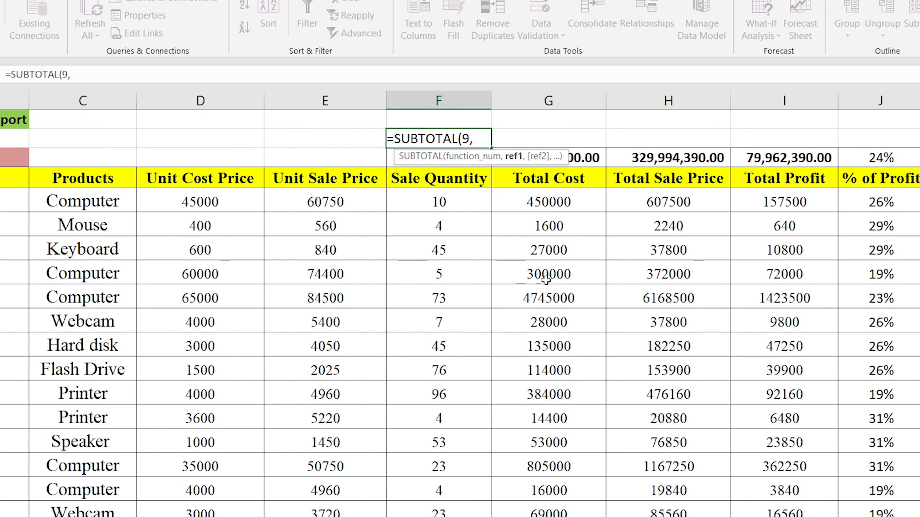
pyautogui.click(470, 203)
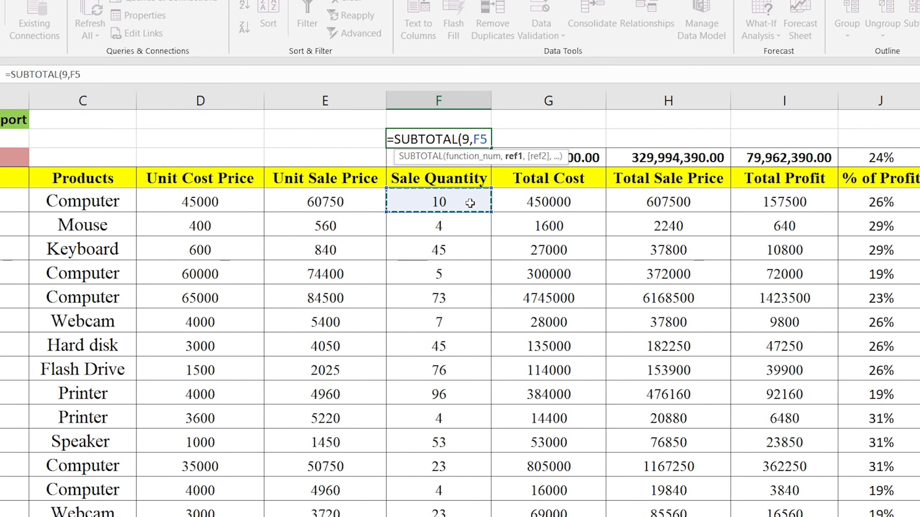
pyautogui.moveTo(470, 203); pyautogui.dragTo(465, 389)
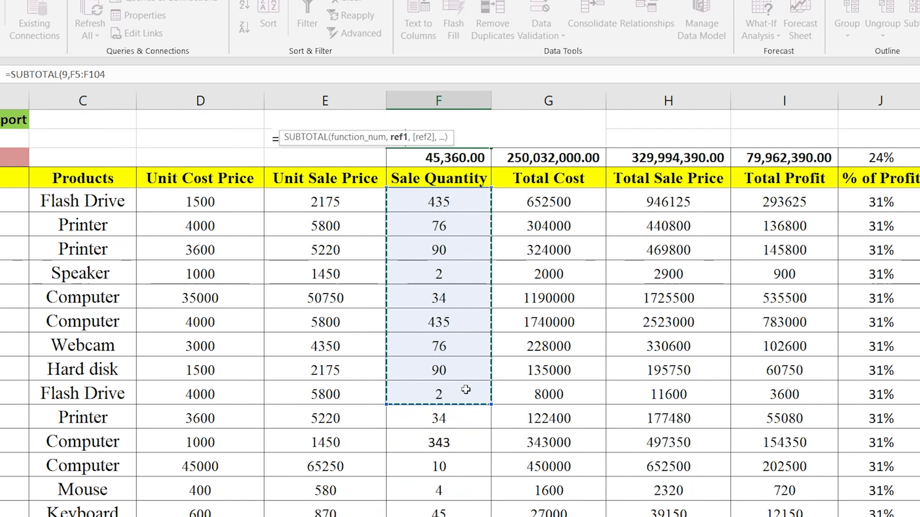
pyautogui.hotkey('ctrl', 'shift', 'Down')
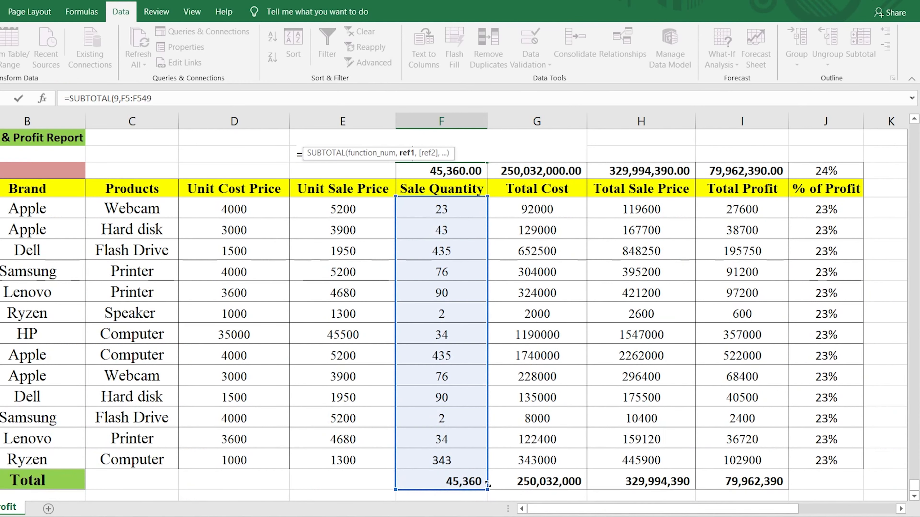
pyautogui.moveTo(488, 484); pyautogui.dragTo(488, 473)
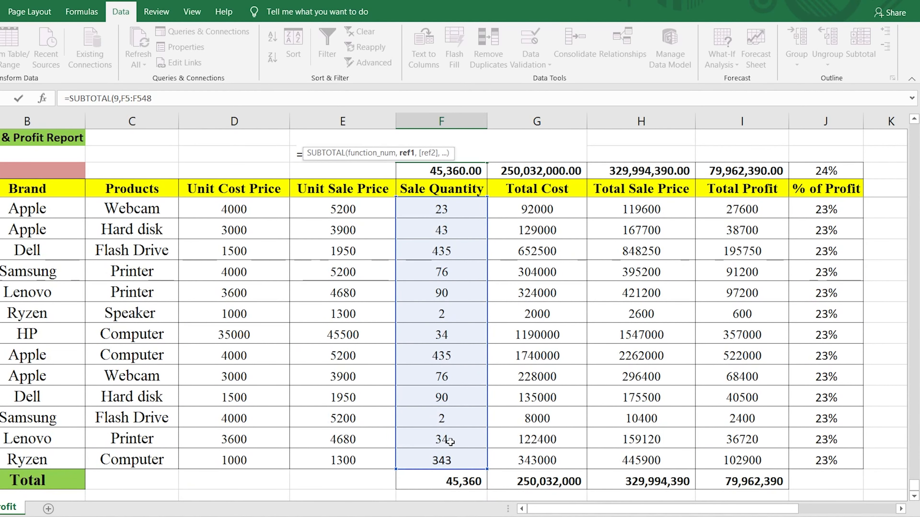
pyautogui.press('Return')
# Step: Apply the Comma number style to F2 and fill its SUBTOTAL formula across to I2
pyautogui.scroll(2, 455, 305)
pyautogui.click(470, 154)
pyautogui.click(0, 11)
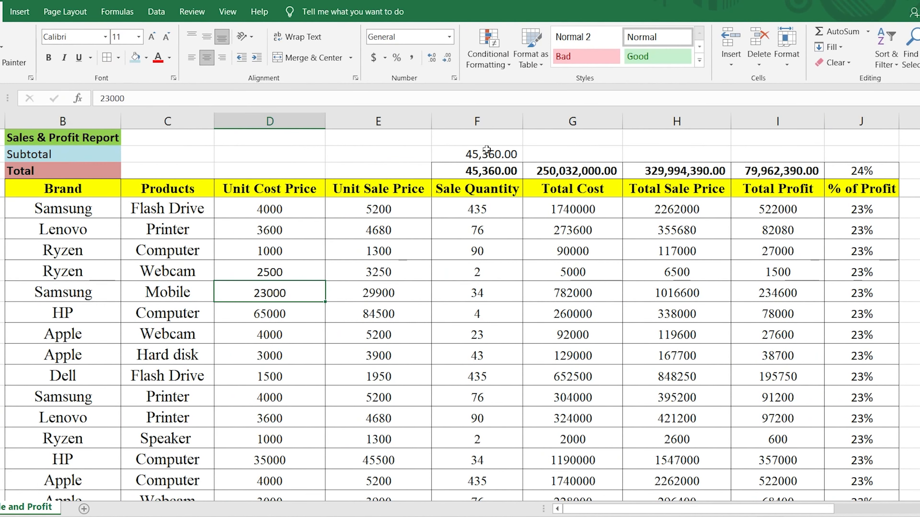
pyautogui.click(451, 150)
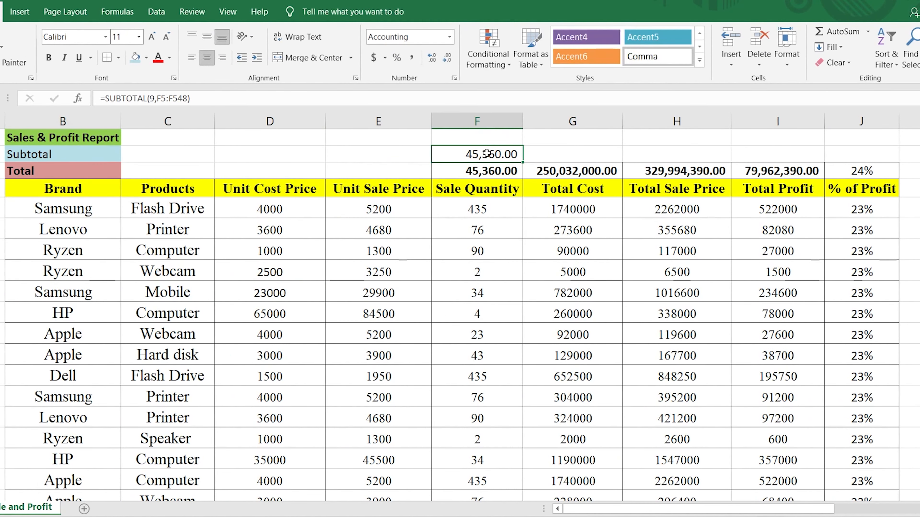
pyautogui.scroll(-5, 431, 287)
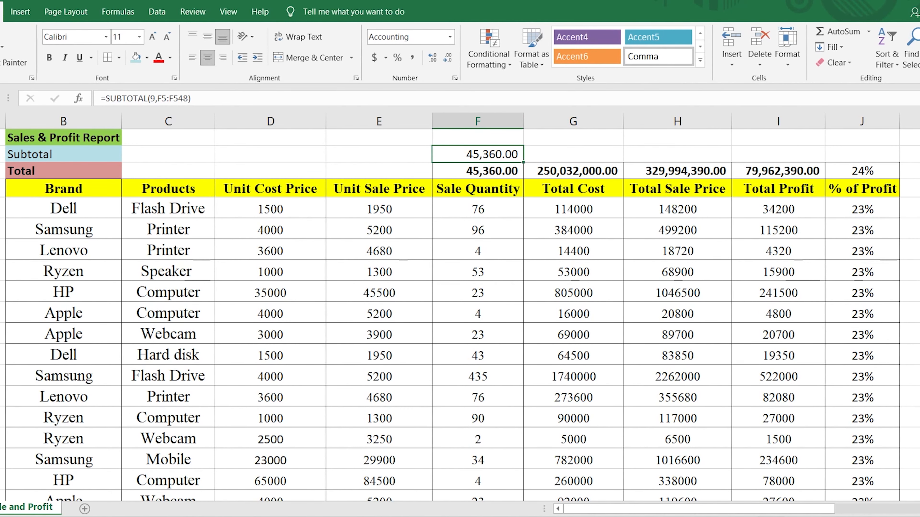
pyautogui.scroll(-6, 460, 348)
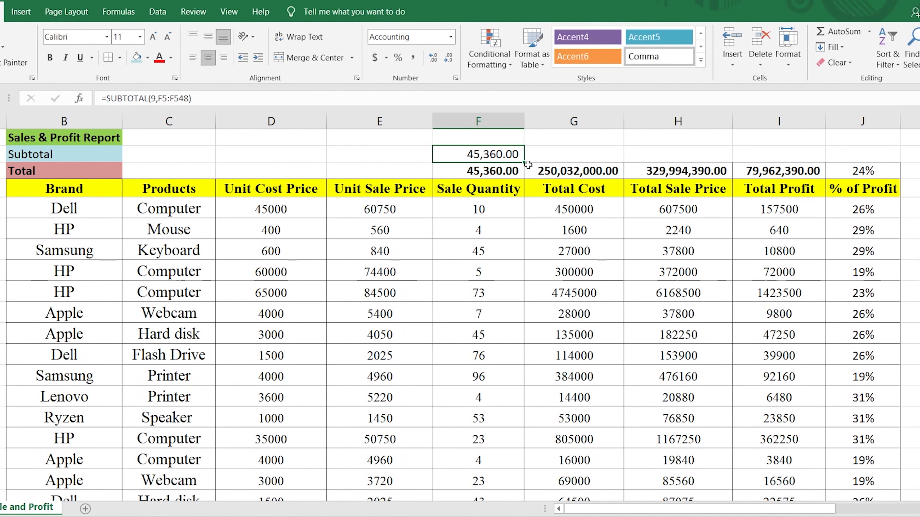
pyautogui.moveTo(526, 163); pyautogui.dragTo(808, 166)
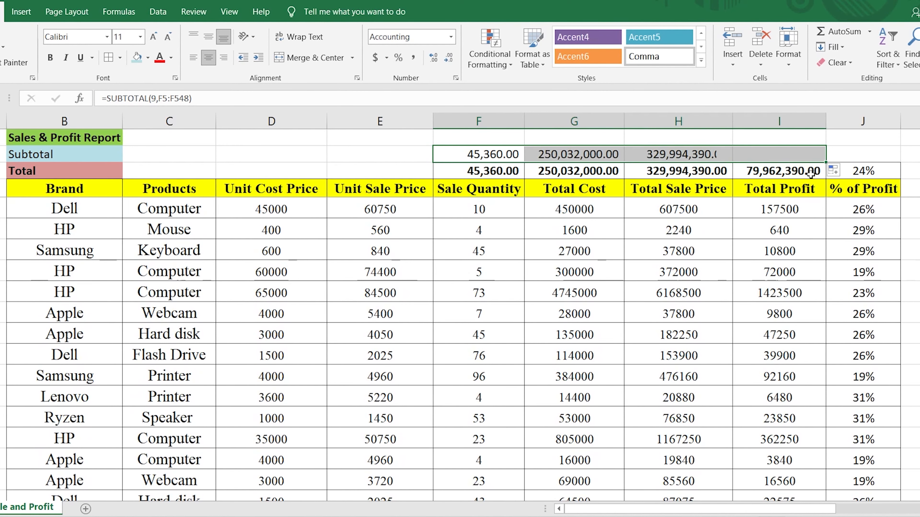
# Step: Copy the profit percentage formula from J3 into J2
pyautogui.click(872, 172)
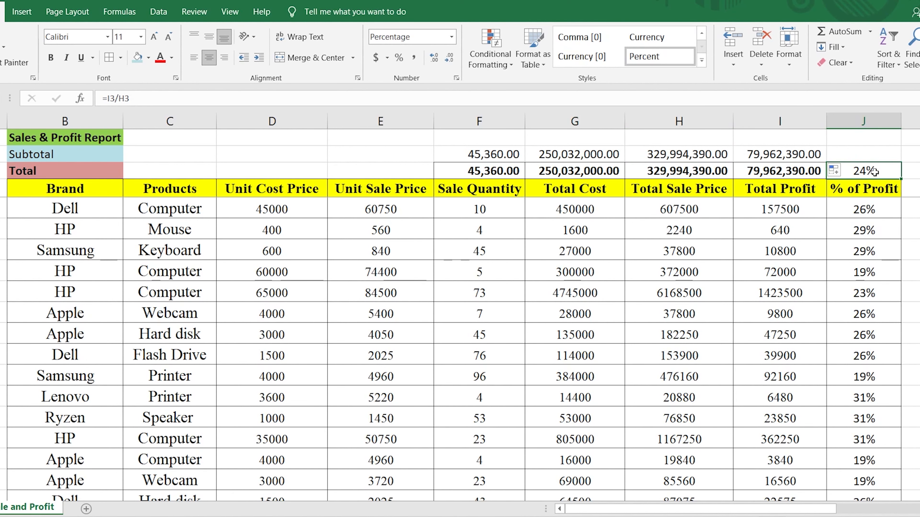
pyautogui.hotkey('ctrl', 'c')
pyautogui.click(865, 154)
pyautogui.hotkey('ctrl', 'v')
pyautogui.click(866, 236)
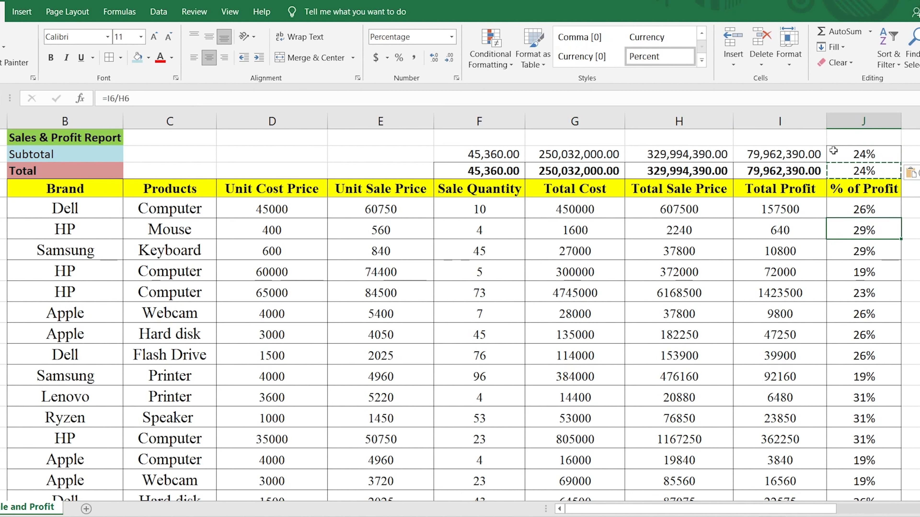
# Step: Apply borders to all cells of the Subtotal and Total values in F2:J3
pyautogui.moveTo(487, 154); pyautogui.dragTo(897, 170)
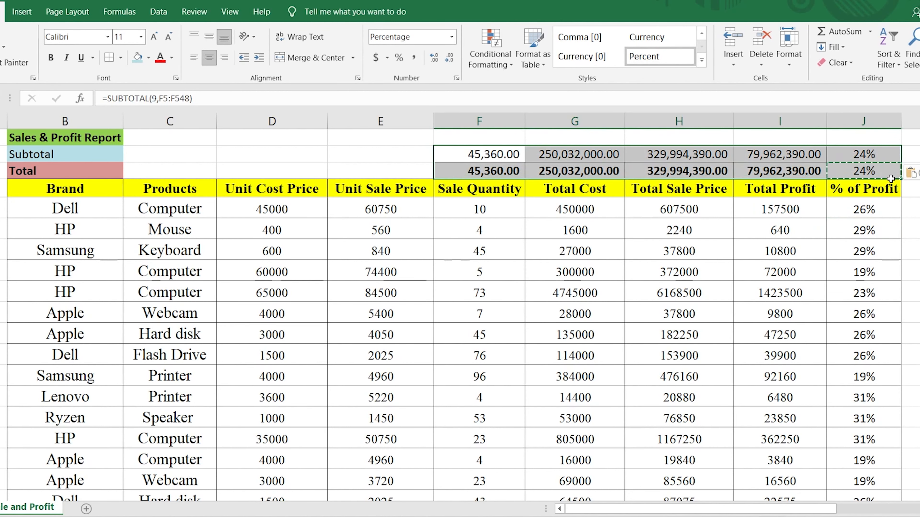
pyautogui.click(110, 62)
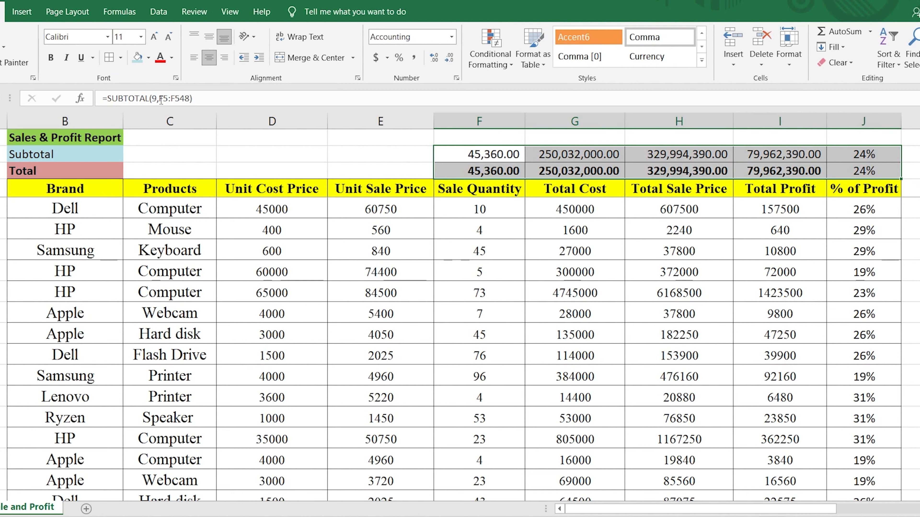
pyautogui.click(396, 292)
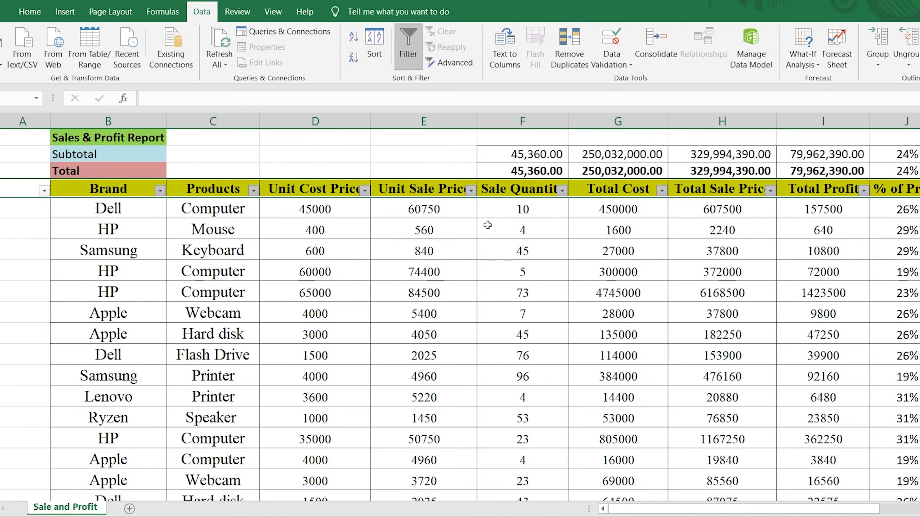
# Step: Filter the Brand column to show only Apple and compare the Sale Quantity formulas in F3 and F2
pyautogui.click(152, 191)
pyautogui.click(23, 339)
pyautogui.click(20, 350)
pyautogui.click(61, 465)
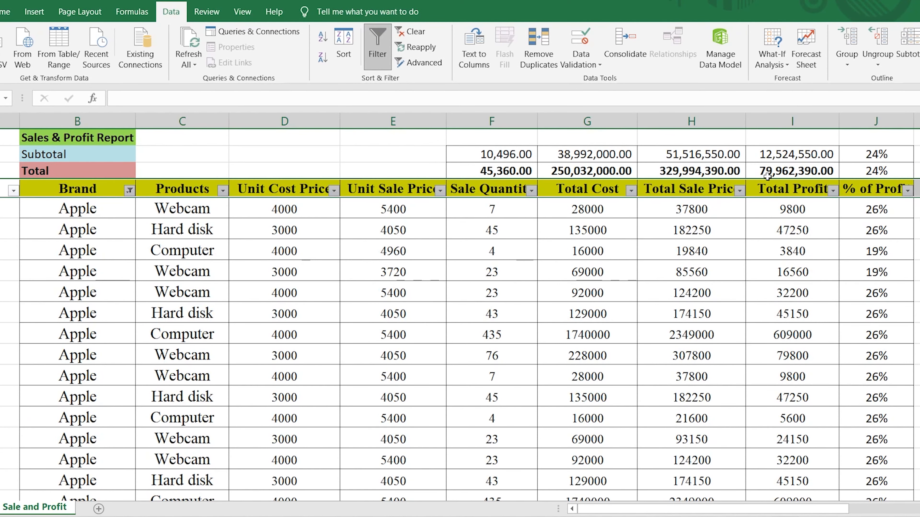
pyautogui.click(496, 173)
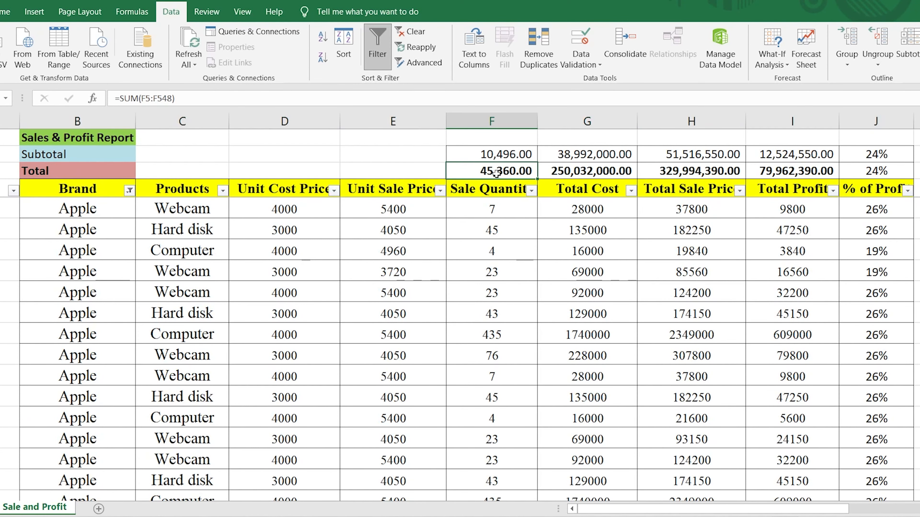
pyautogui.click(506, 154)
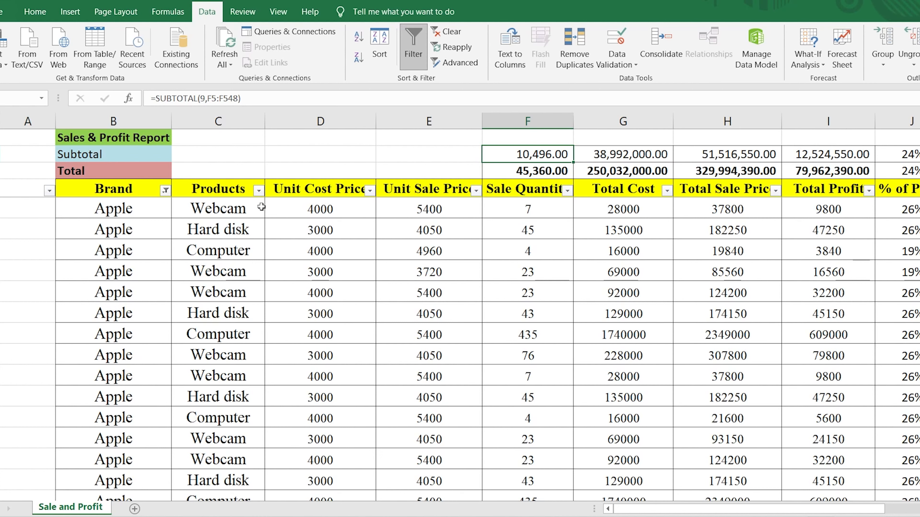
# Step: Filter the Products column to show only Webcam
pyautogui.click(259, 191)
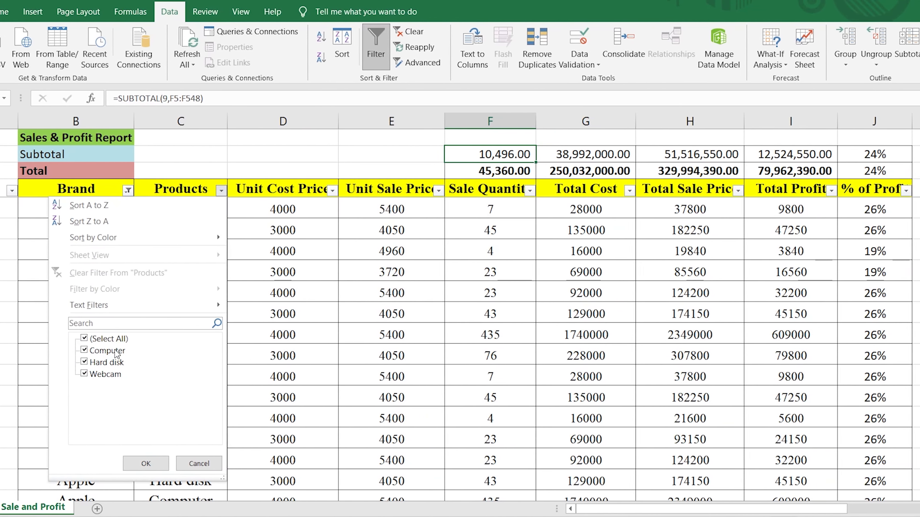
pyautogui.click(111, 343)
pyautogui.click(105, 375)
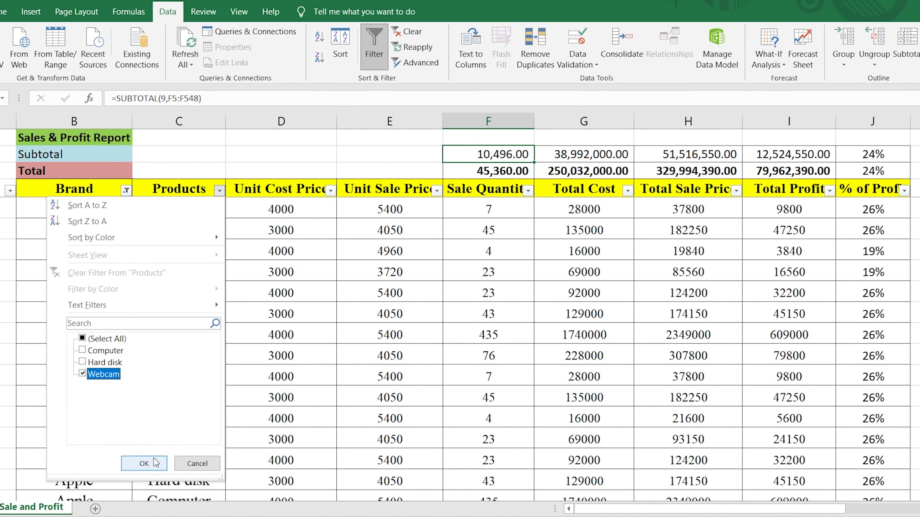
pyautogui.click(155, 465)
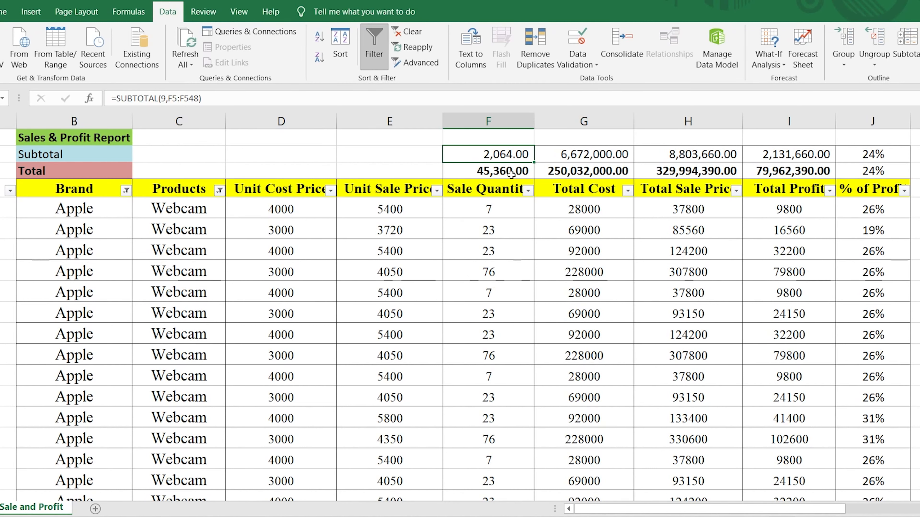
# Step: Review the Subtotal values in F2:I2 against the filtered rows and remove the filter from the report's header row
pyautogui.moveTo(520, 154); pyautogui.dragTo(804, 151)
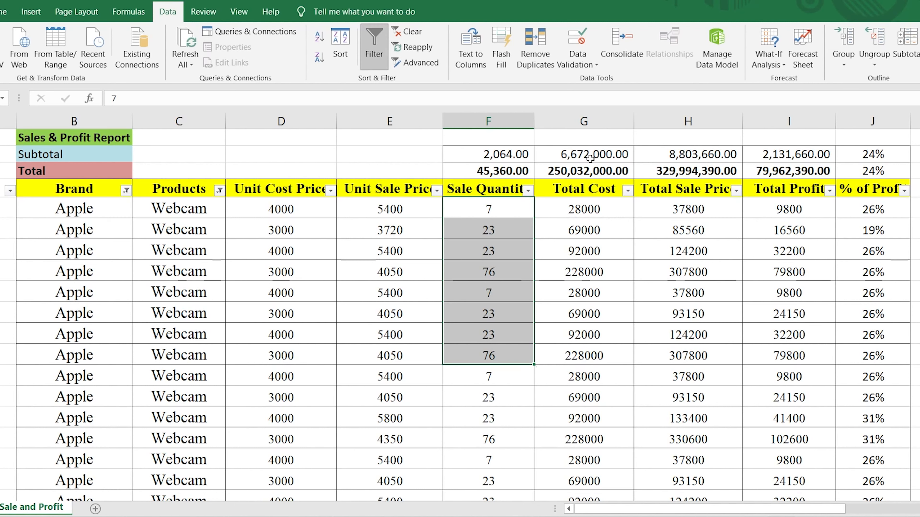
pyautogui.click(584, 287)
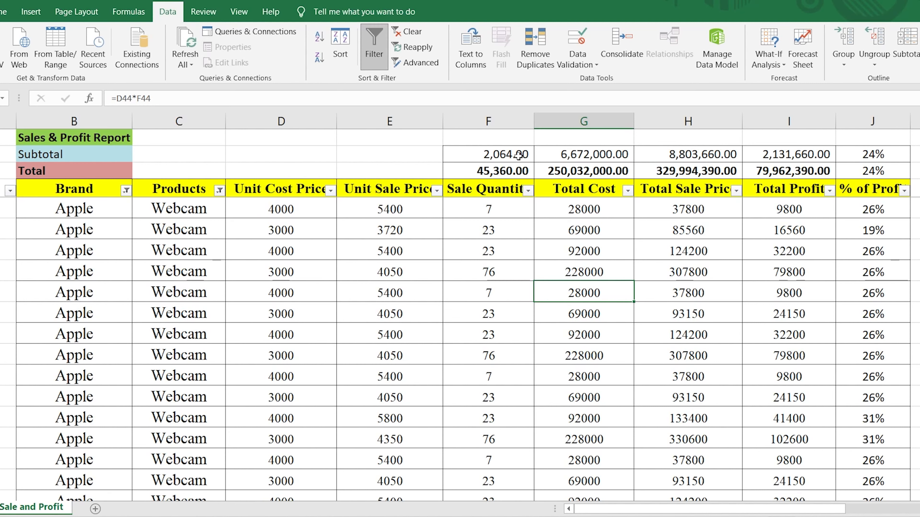
pyautogui.moveTo(519, 156); pyautogui.dragTo(819, 154)
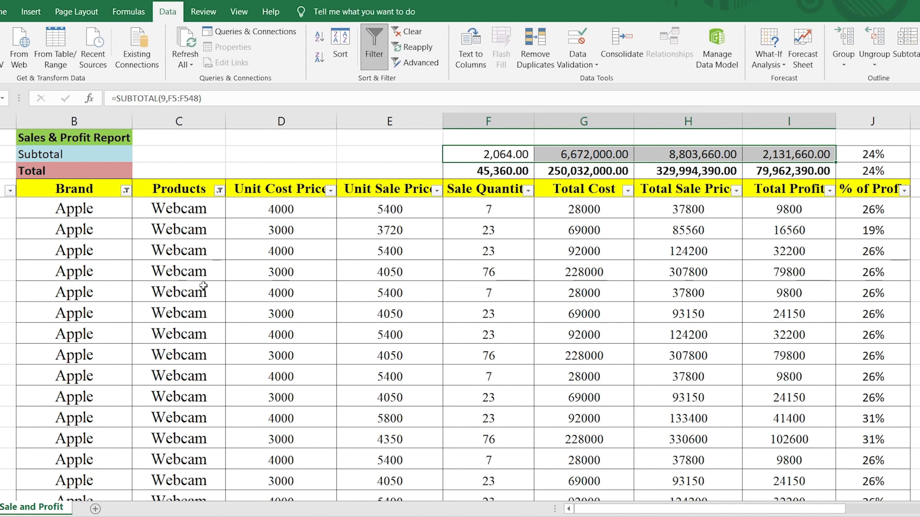
pyautogui.click(375, 43)
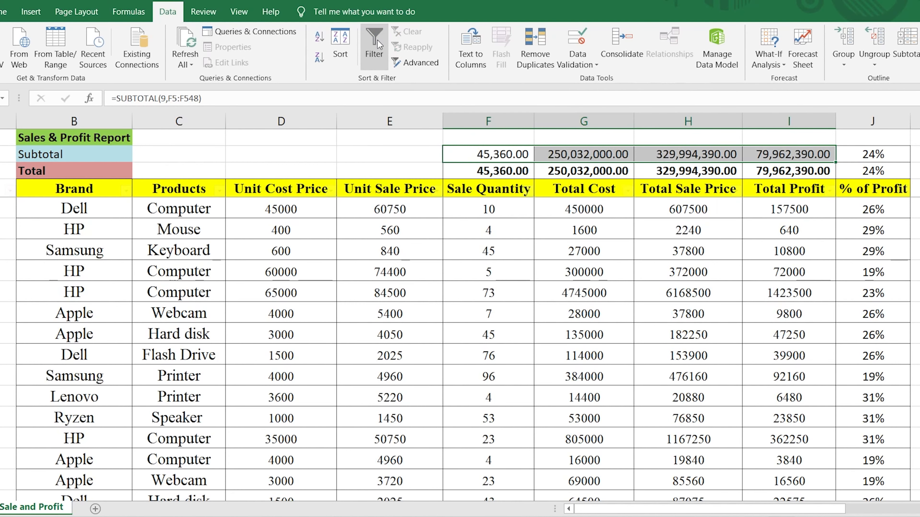
# Step: Begin a SUBTOTAL formula in C2, choosing 3 - COUNTA as its function number
pyautogui.click(194, 170)
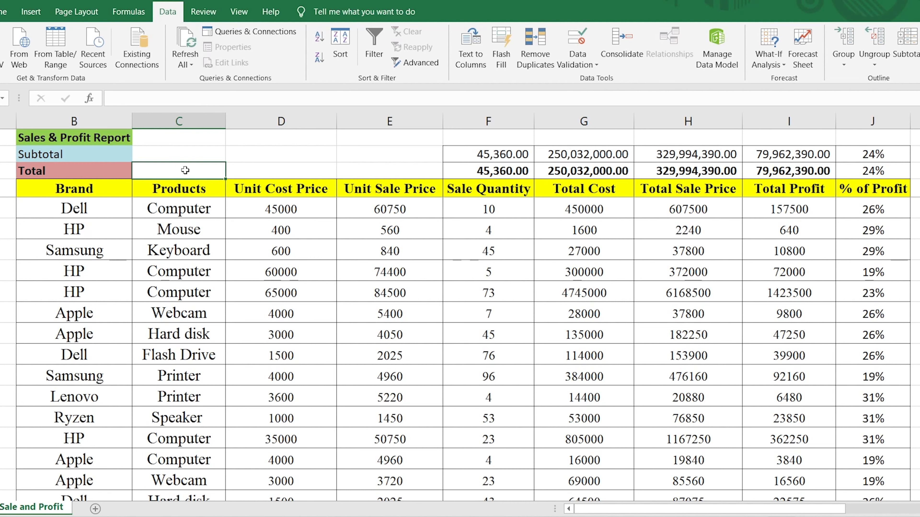
pyautogui.click(186, 150)
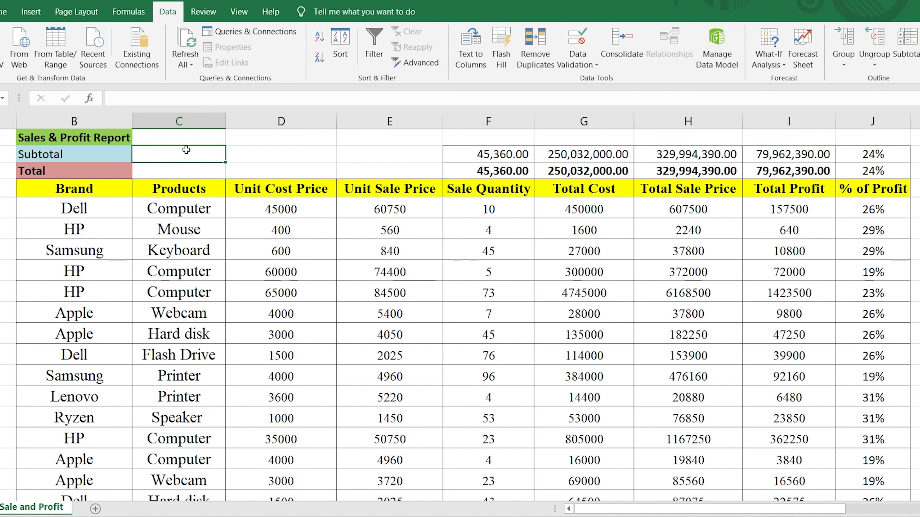
pyautogui.write('=sub')
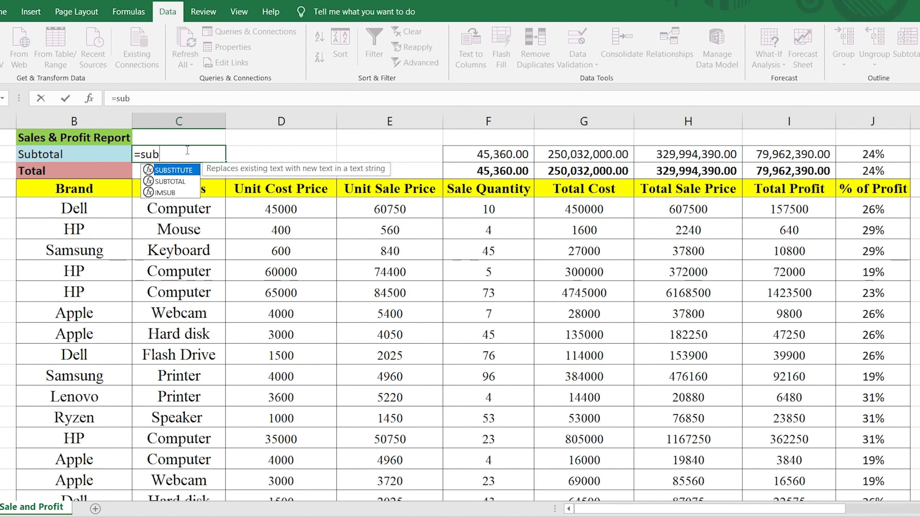
pyautogui.doubleClick(177, 182)
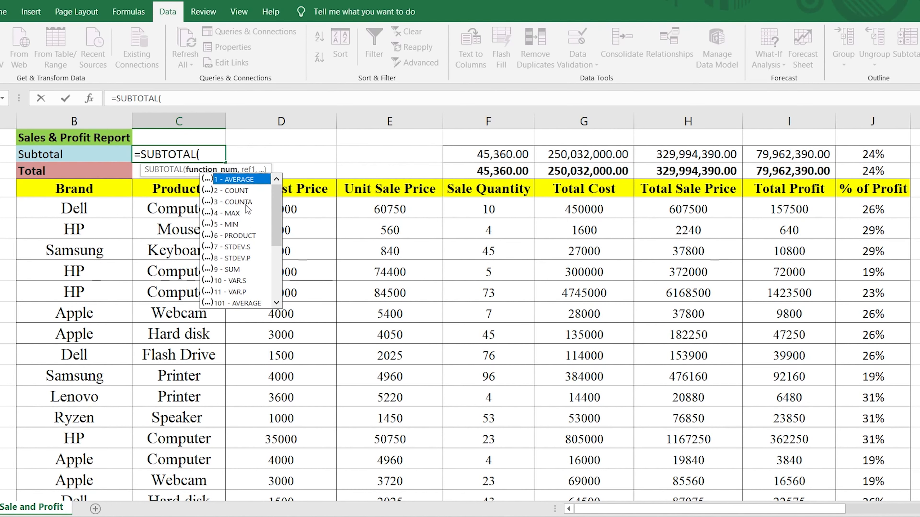
pyautogui.click(245, 205)
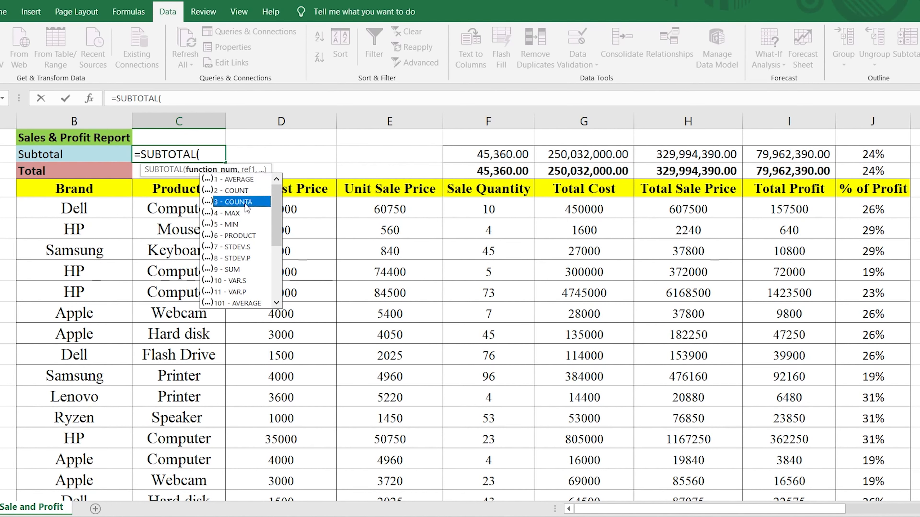